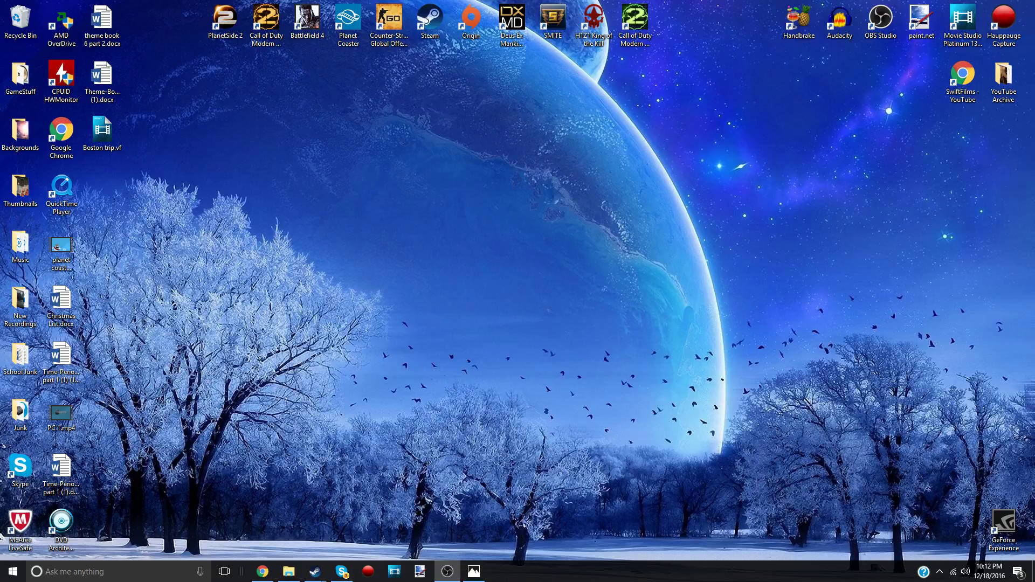
- Restore IMG_4805.JPG in Photos to show the FX-8350 utilization graph with its dip
{"action": "left_click", "coordinate": [471, 568]}
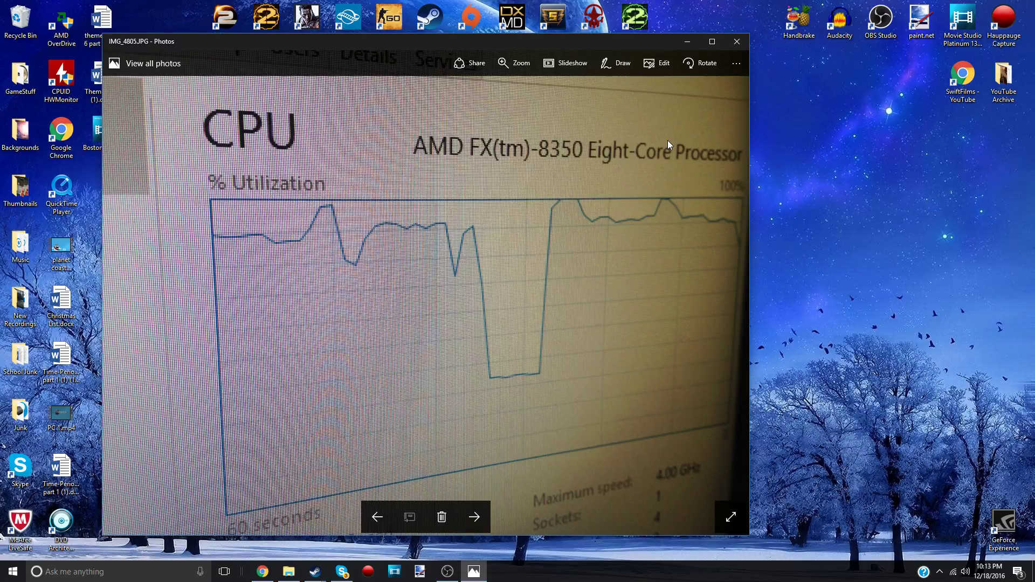
- Put away the Photos window showing the CPU graph photo
{"action": "left_click", "coordinate": [690, 42]}
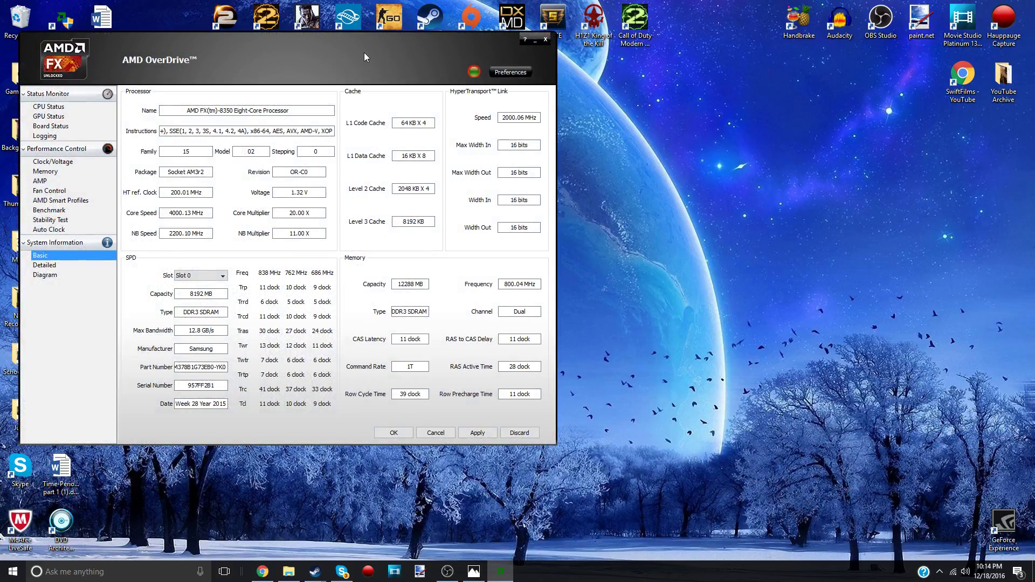
- Move the AMD OverDrive window to the right to make room for HWMonitor
{"action": "left_click_drag", "start_coordinate": [363, 53], "coordinate": [681, 88]}
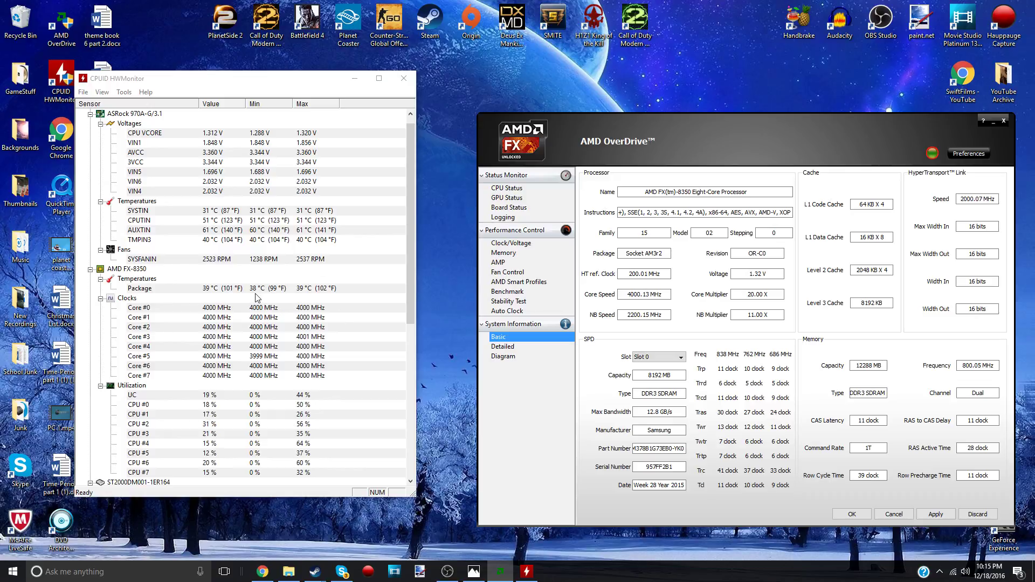
{"action": "scroll", "coordinate": [259, 299], "scroll_direction": "up", "scroll_amount": 1}
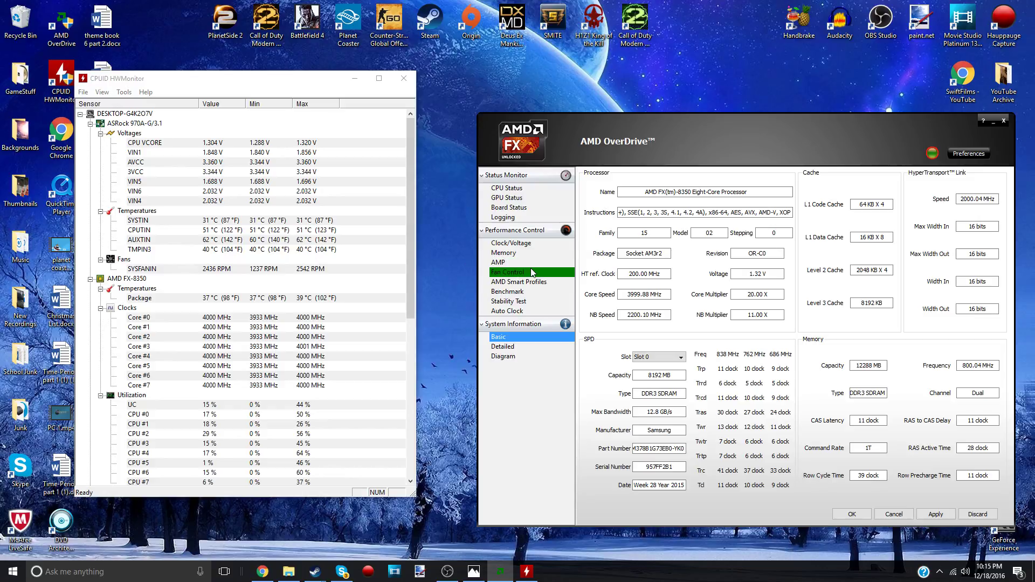
- Show OverDrive's Stability Test page with CPU, FPU and Calculation tests 0–7
{"action": "left_click", "coordinate": [527, 303]}
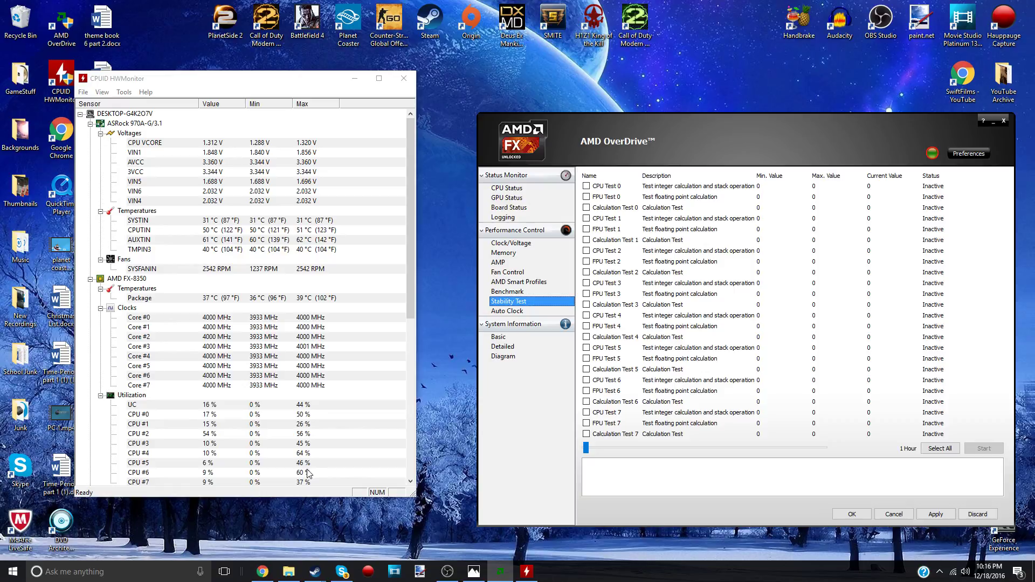
- Go to the Micro Center website in a new browser tab and search the store for 'asus'
{"action": "left_click", "coordinate": [269, 573]}
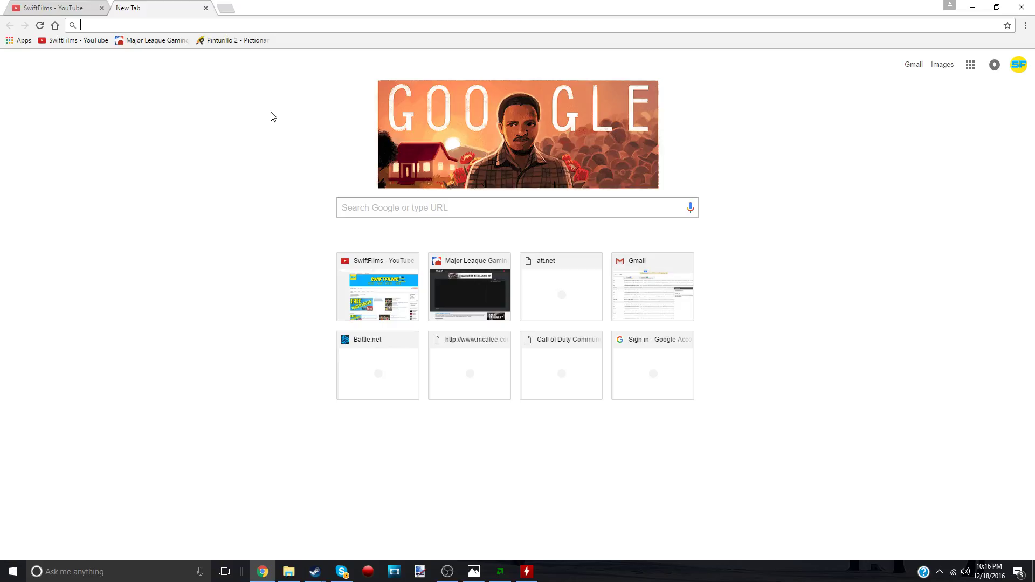
{"action": "type", "text": "microcenter"}
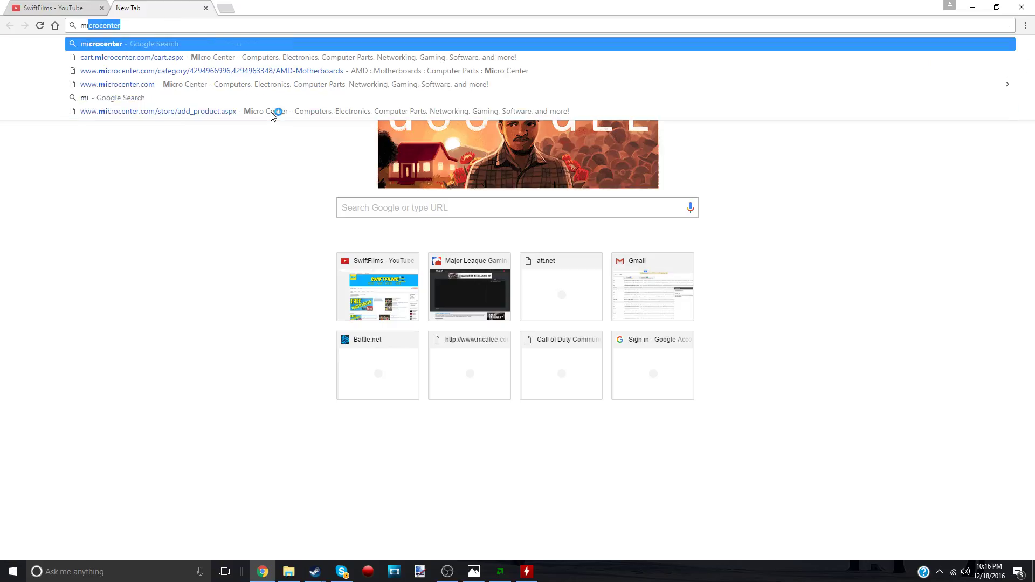
{"action": "key", "text": "Return"}
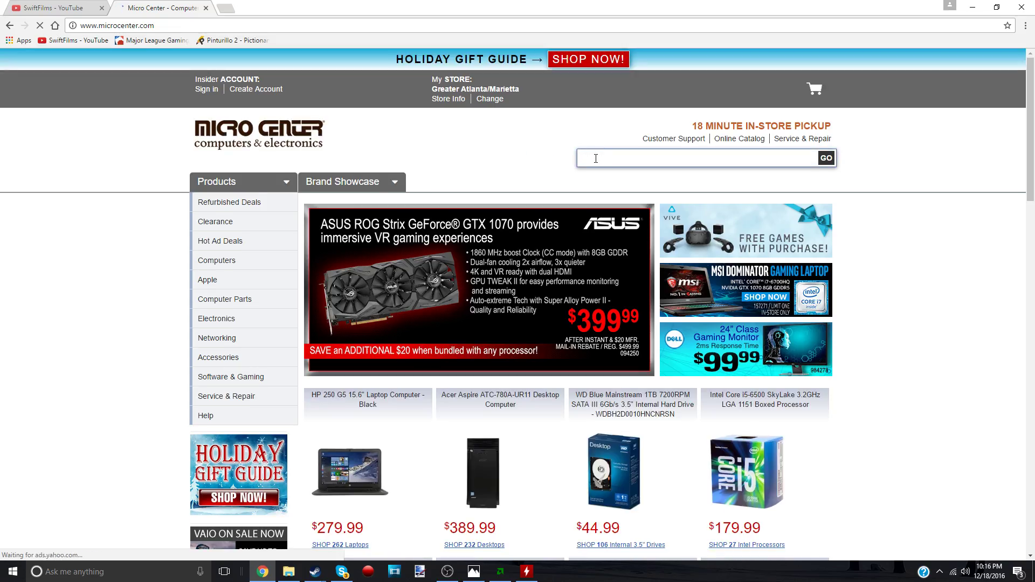
{"action": "type", "text": "asus"}
{"action": "key", "text": "Return"}
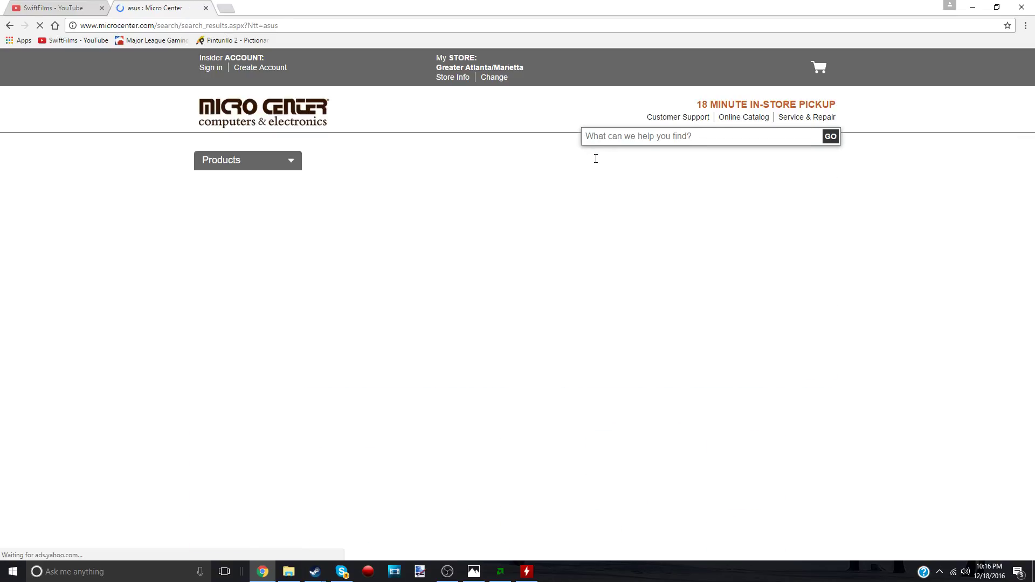
- Search for 'asus motherboard' and scroll down the results to the ASUS M5A78L-M Plus/USB3
{"action": "left_click", "coordinate": [648, 160]}
{"action": "type", "text": "asus motherboard"}
{"action": "key", "text": "Return"}
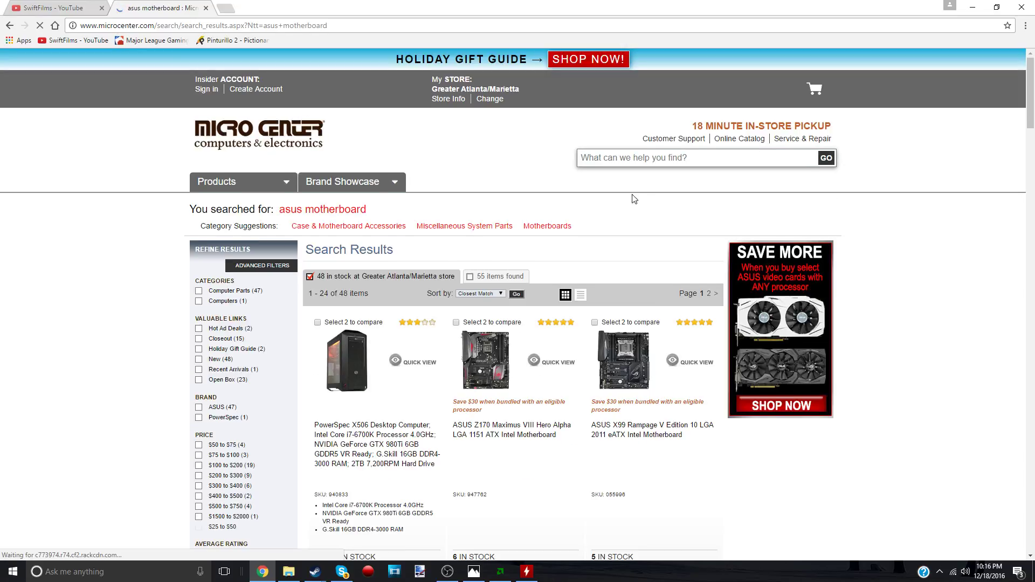
{"action": "scroll", "coordinate": [625, 213], "scroll_direction": "down", "scroll_amount": 7}
{"action": "scroll", "coordinate": [625, 213], "scroll_direction": "down", "scroll_amount": 20}
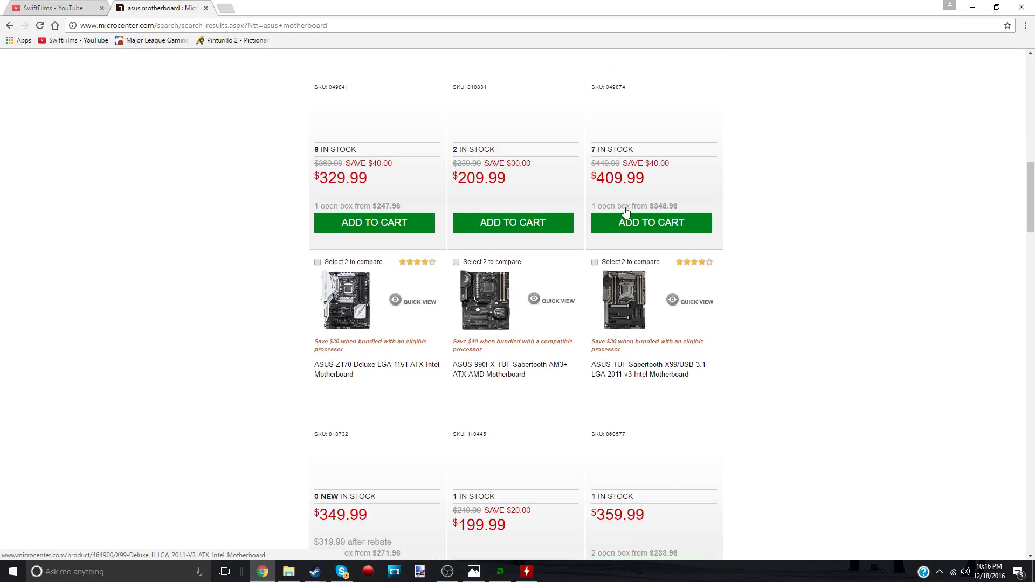
{"action": "scroll", "coordinate": [625, 213], "scroll_direction": "down", "scroll_amount": 5}
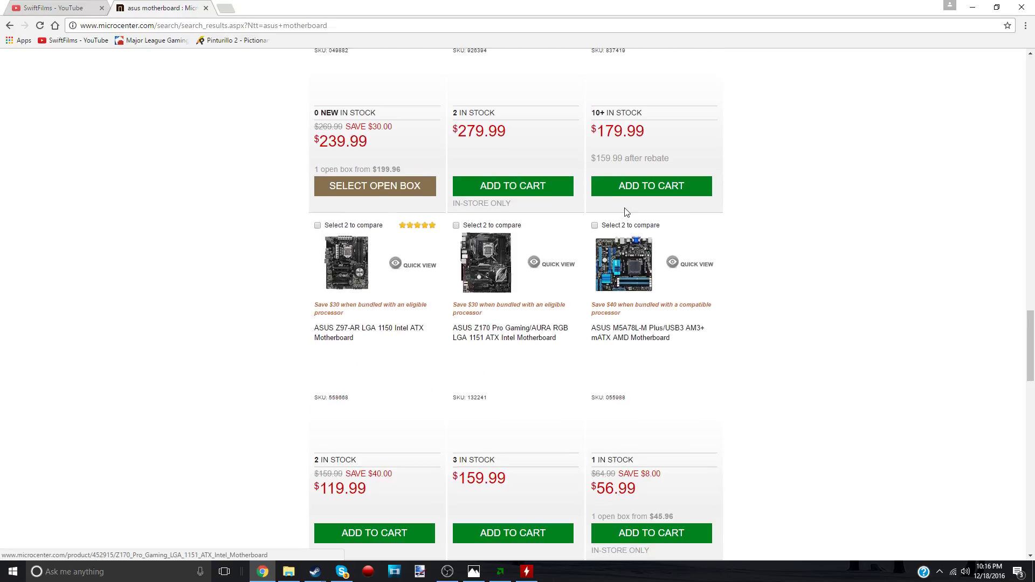
{"action": "left_click", "coordinate": [653, 334]}
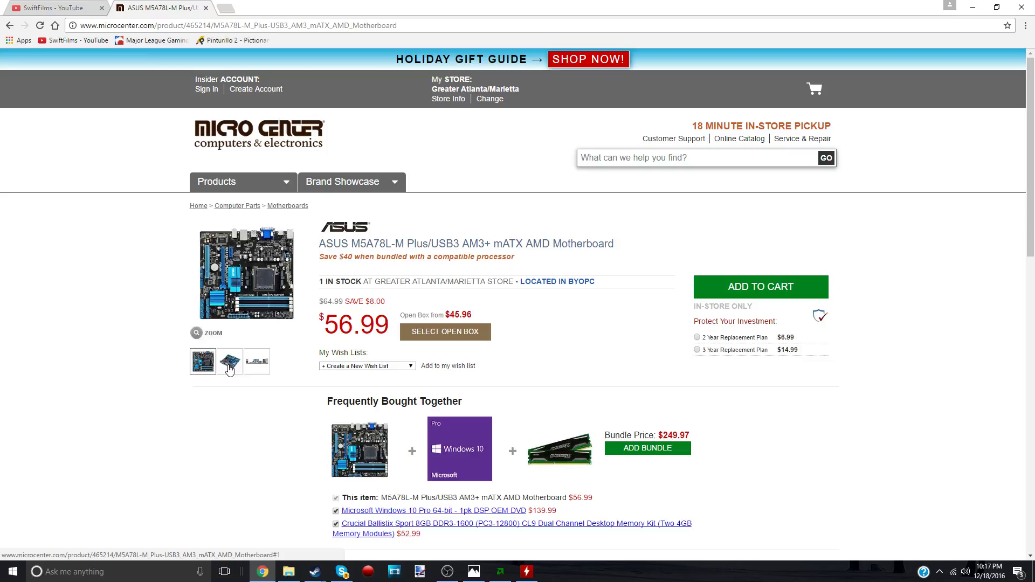
{"action": "left_click", "coordinate": [229, 368]}
{"action": "left_click", "coordinate": [208, 367]}
{"action": "left_click", "coordinate": [9, 26]}
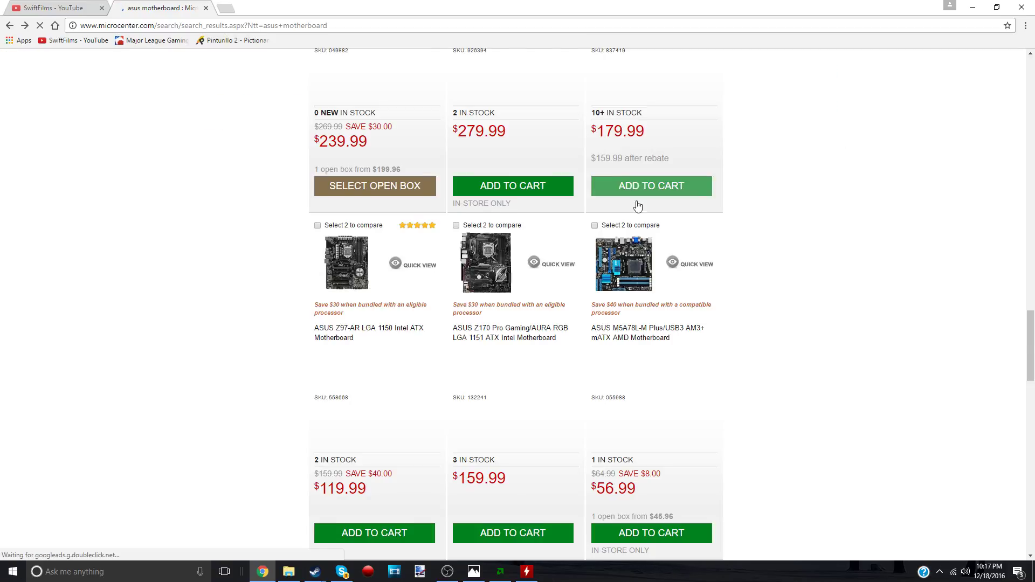
- Search Micro Center for 'asrock 970' and open the ASRock 970A-G/3.1 product page
{"action": "scroll", "coordinate": [637, 208], "scroll_direction": "down", "scroll_amount": 10}
{"action": "scroll", "coordinate": [650, 246], "scroll_direction": "up", "scroll_amount": 10}
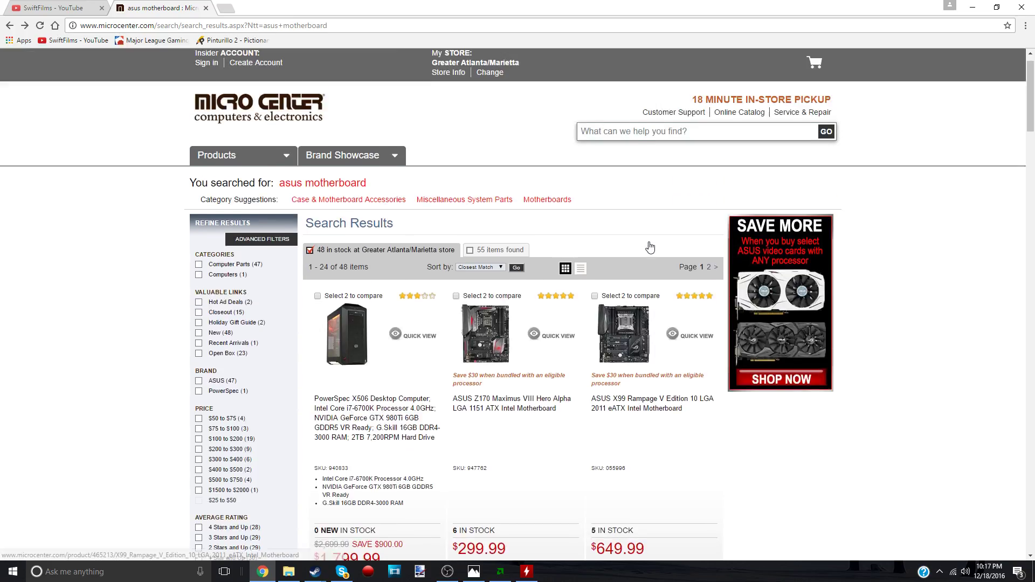
{"action": "left_click", "coordinate": [622, 156]}
{"action": "type", "text": "asrock 970"}
{"action": "key", "text": "Return"}
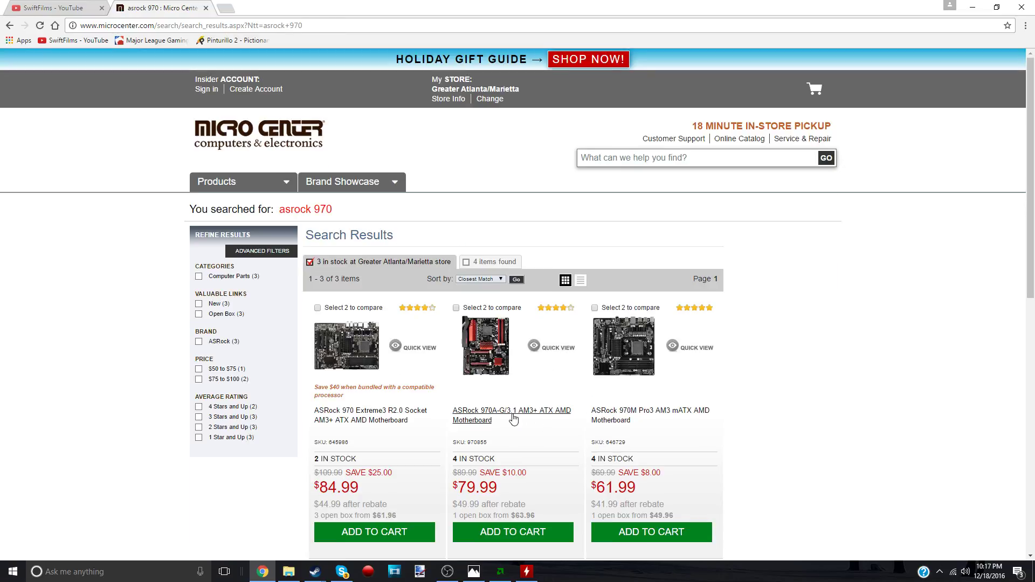
{"action": "left_click", "coordinate": [497, 420]}
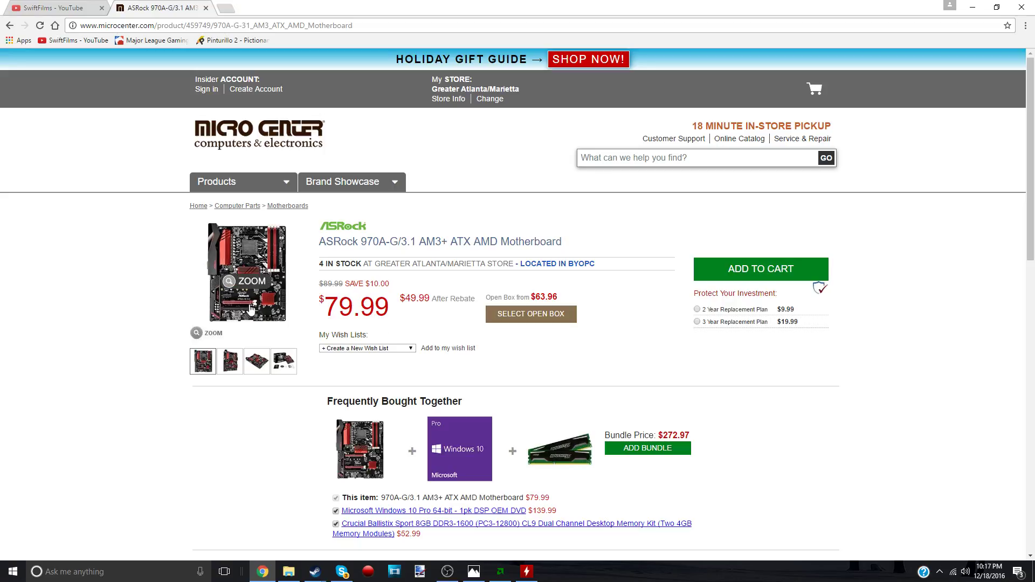
- View the board's second, angled and boxed-kit product photos
{"action": "left_click", "coordinate": [238, 360]}
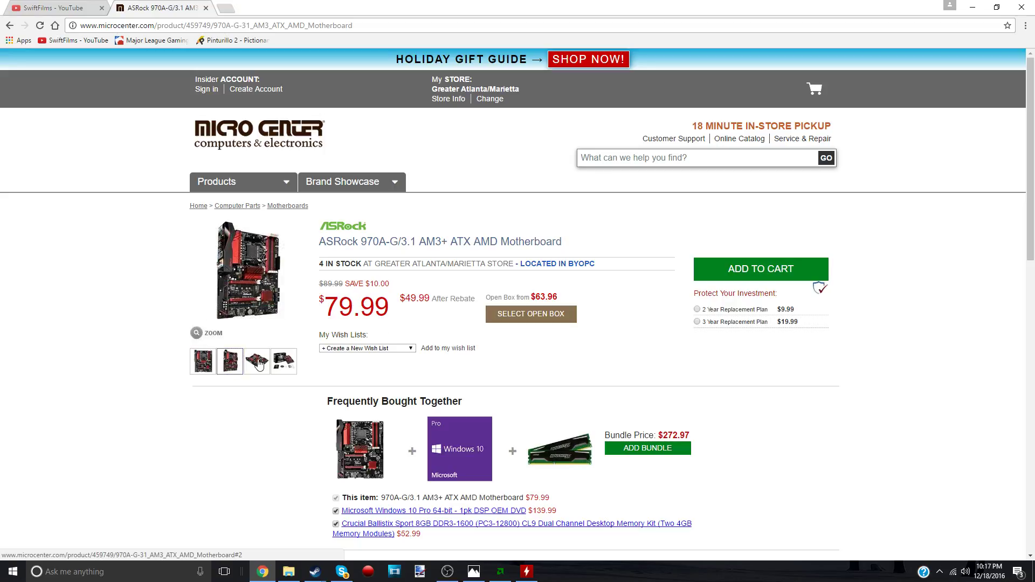
{"action": "left_click", "coordinate": [256, 361]}
{"action": "left_click", "coordinate": [289, 375]}
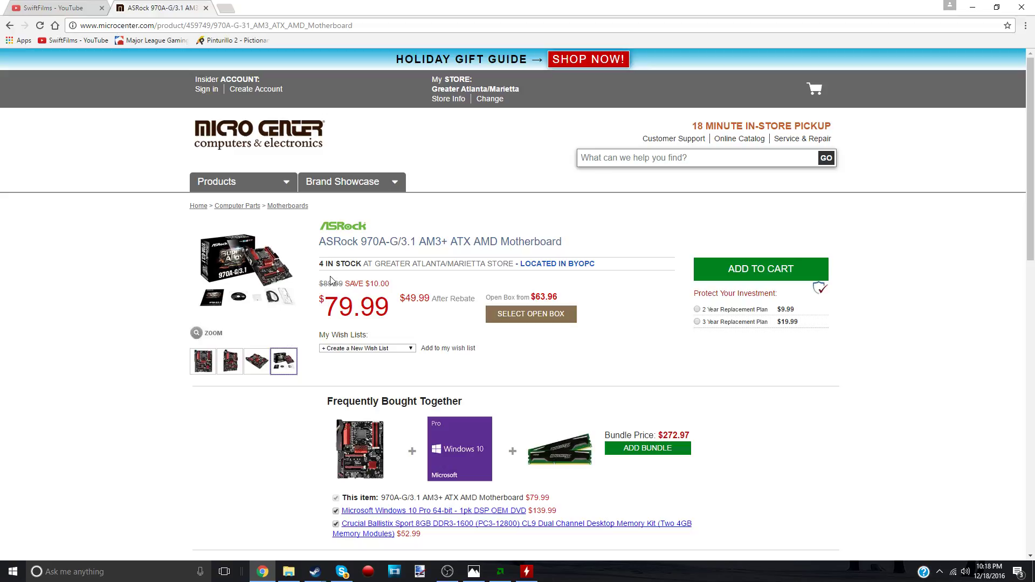
- Read the ASRock 970A-G/3.1 SPECS table, then scroll back to the top of the page
{"action": "scroll", "coordinate": [296, 284], "scroll_direction": "down", "scroll_amount": 6}
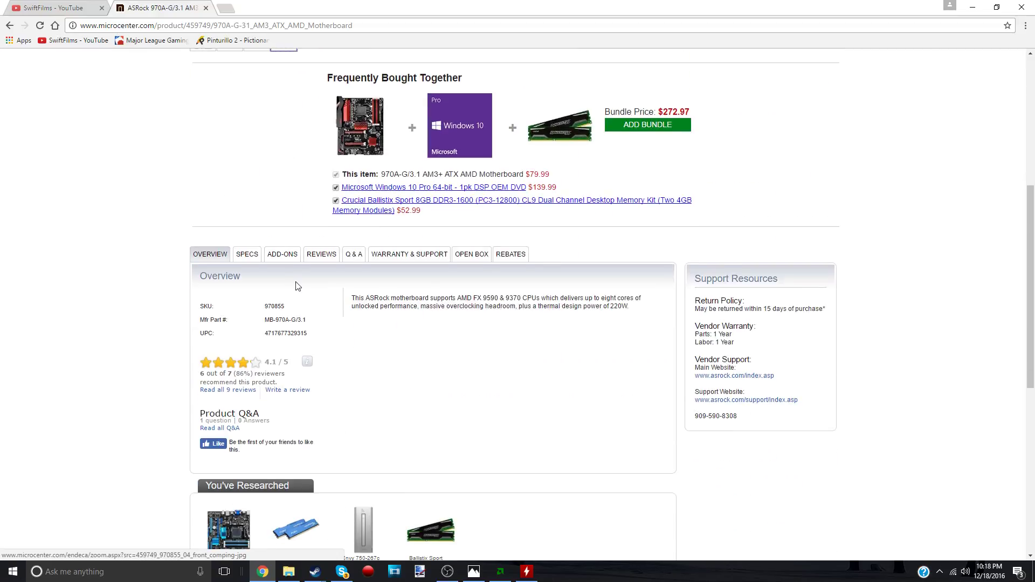
{"action": "left_click", "coordinate": [252, 261]}
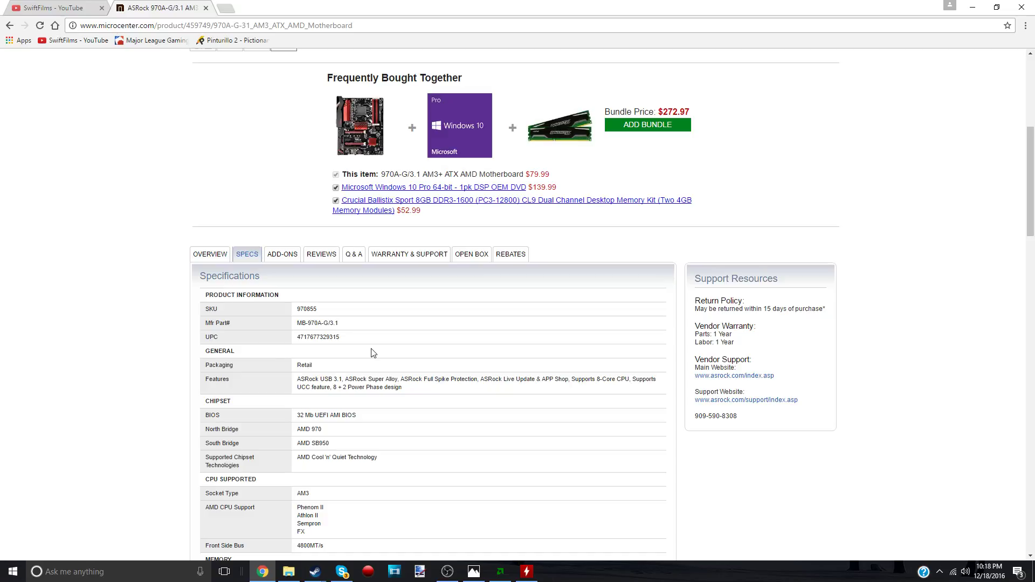
{"action": "scroll", "coordinate": [260, 163], "scroll_direction": "up", "scroll_amount": 6}
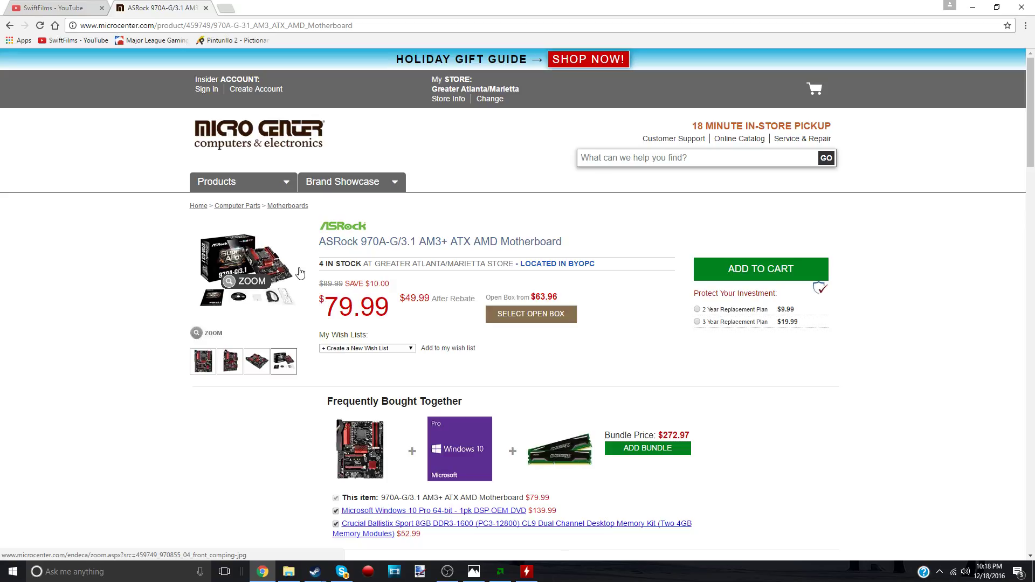